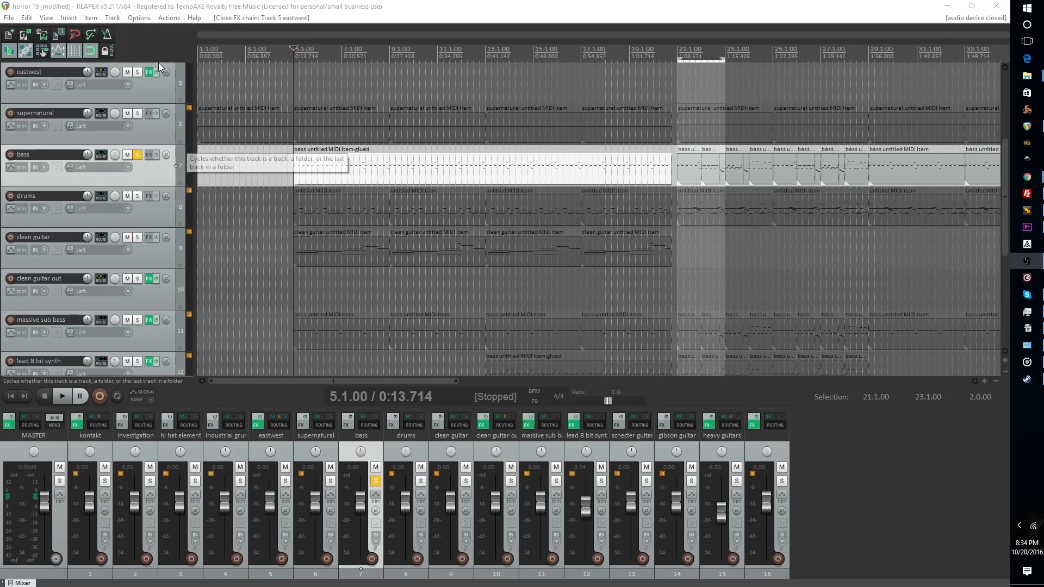
Open the Play instrument on the eastwest track, audition several bass notes on its virtual keyboard, and close it
click(147, 72)
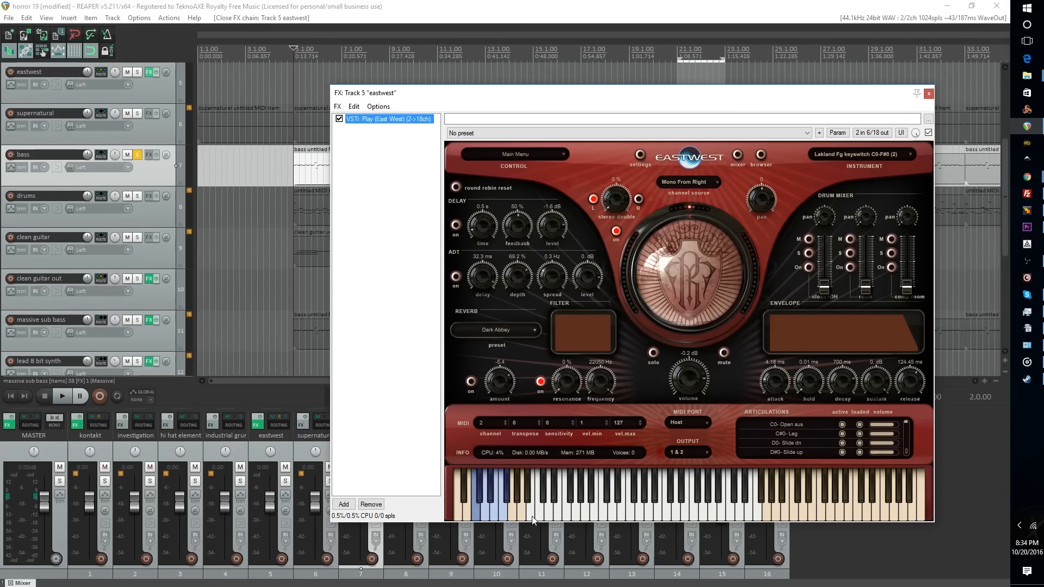
click(606, 516)
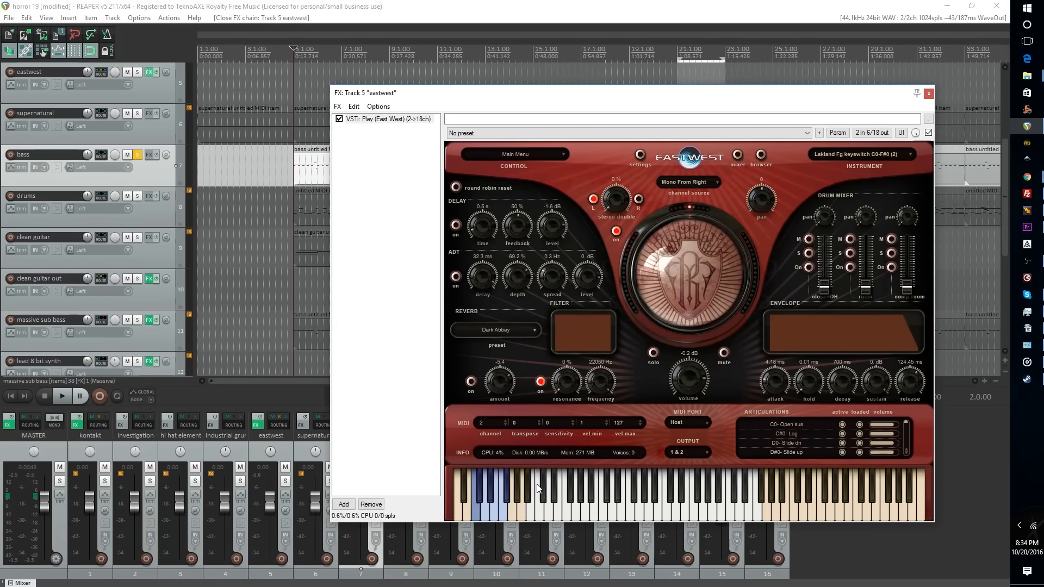
click(560, 509)
click(561, 509)
click(563, 487)
click(629, 510)
click(622, 510)
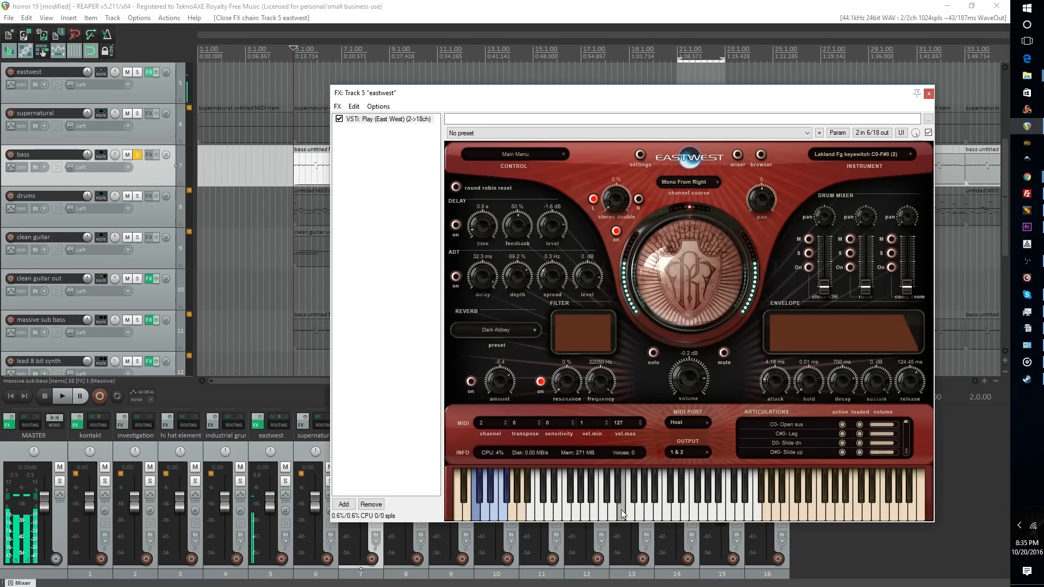
click(605, 510)
click(558, 511)
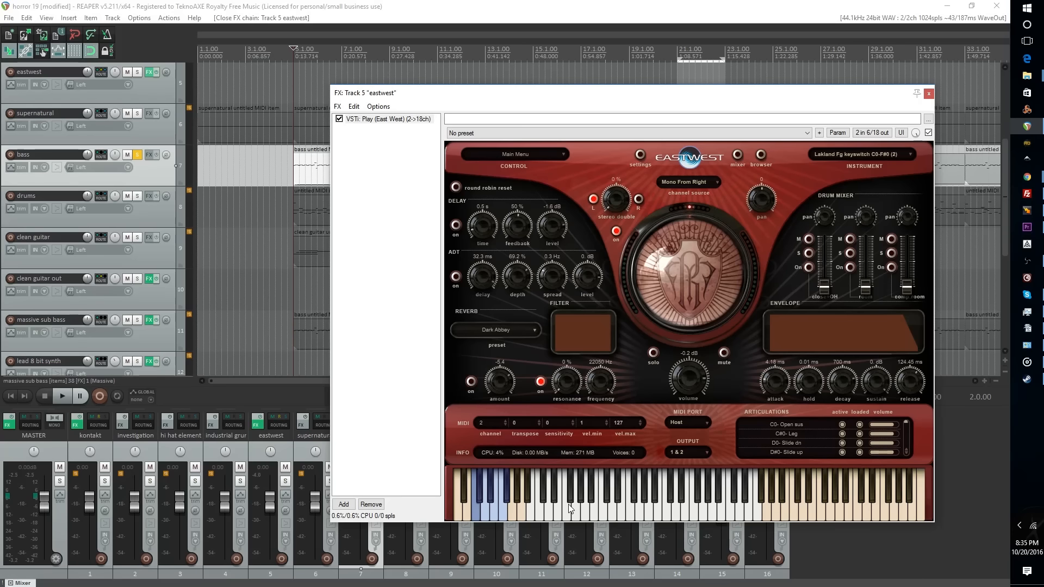
click(929, 95)
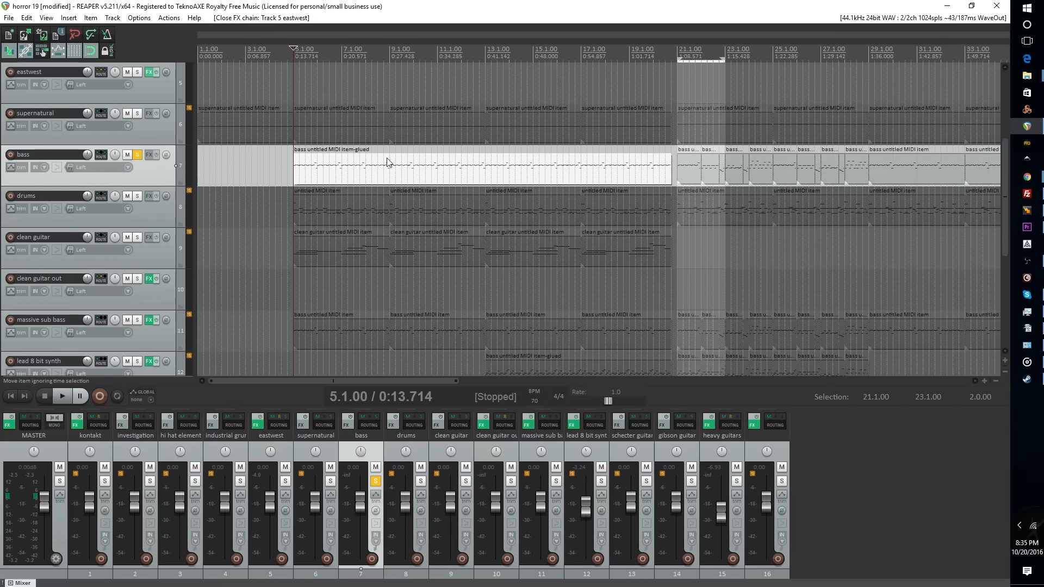
Play back the soloed bass track from measure 5, stop playback, and save the project
key(space)
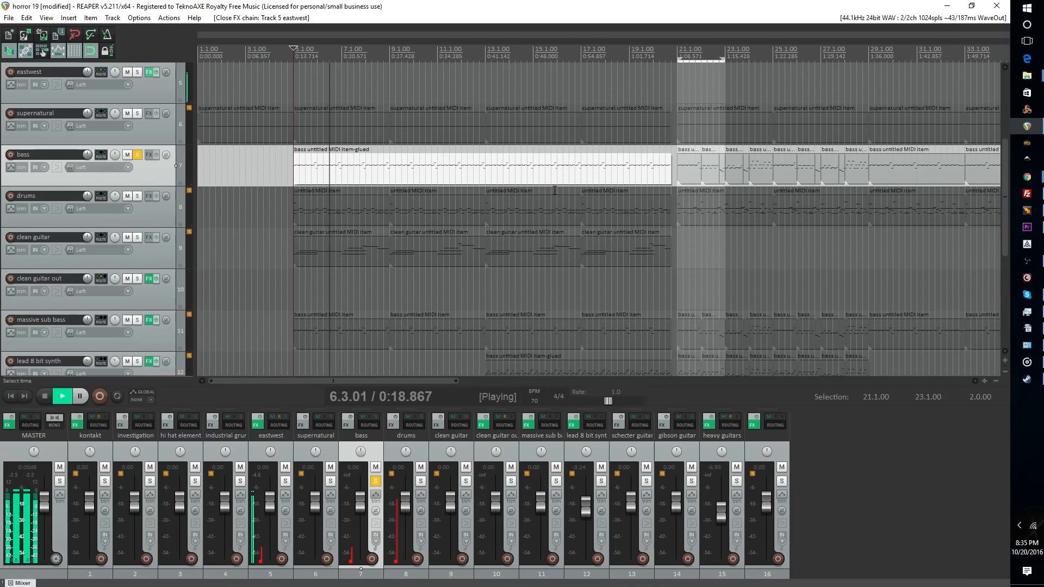
key(space)
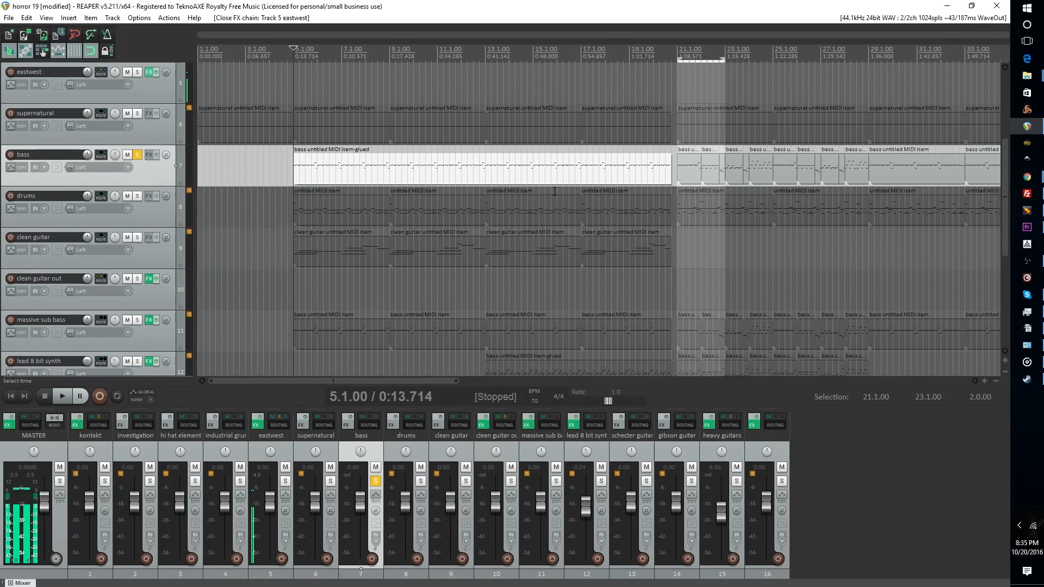
key(ctrl+s)
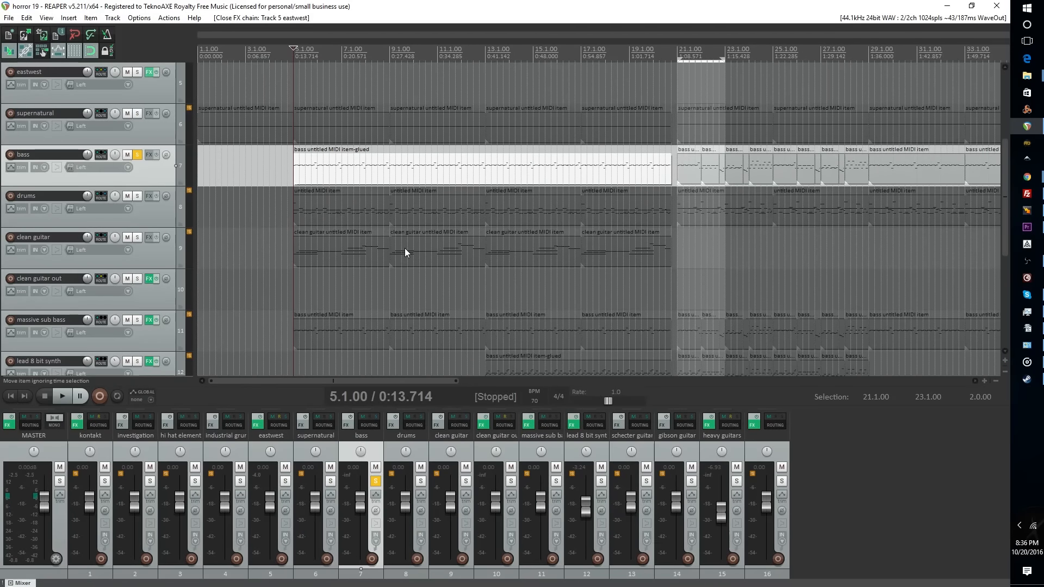
Look through the track list between the eastwest track and the guitar tracks at its end
scroll(79, 207, down, 2)
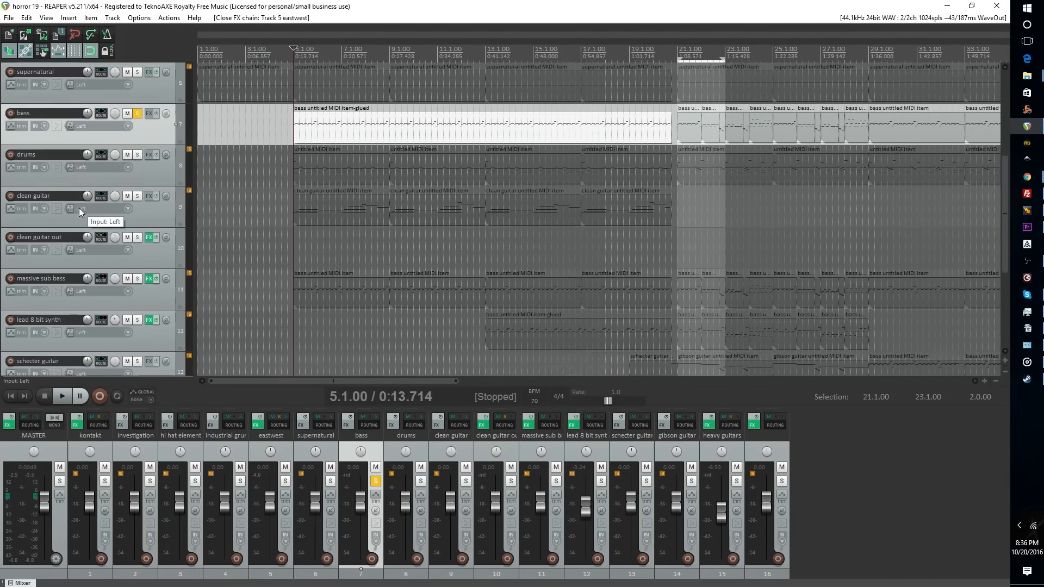
scroll(77, 210, down, 1)
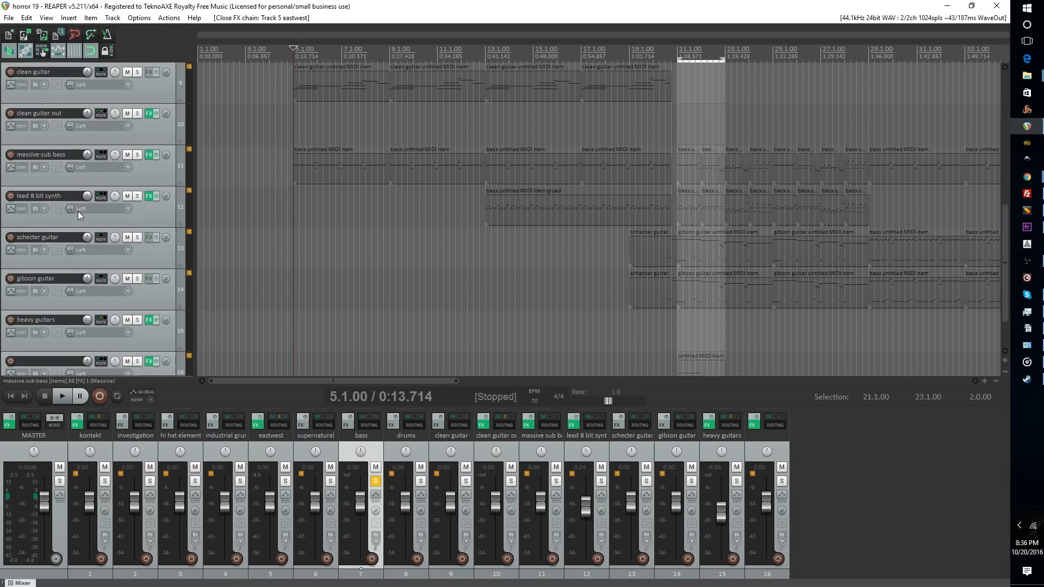
scroll(77, 211, up, 1)
scroll(77, 215, up, 2)
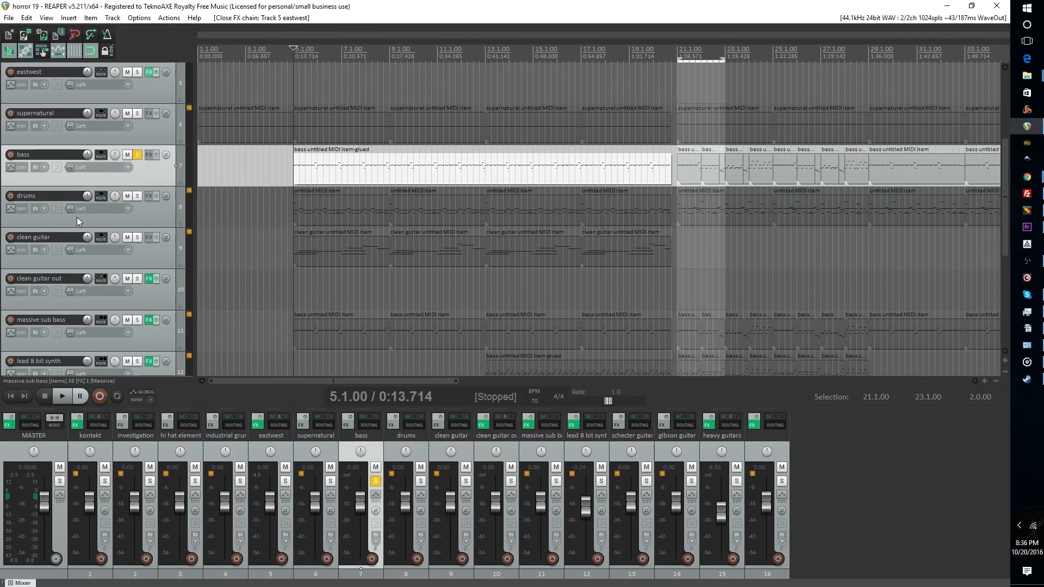
scroll(119, 135, down, 2)
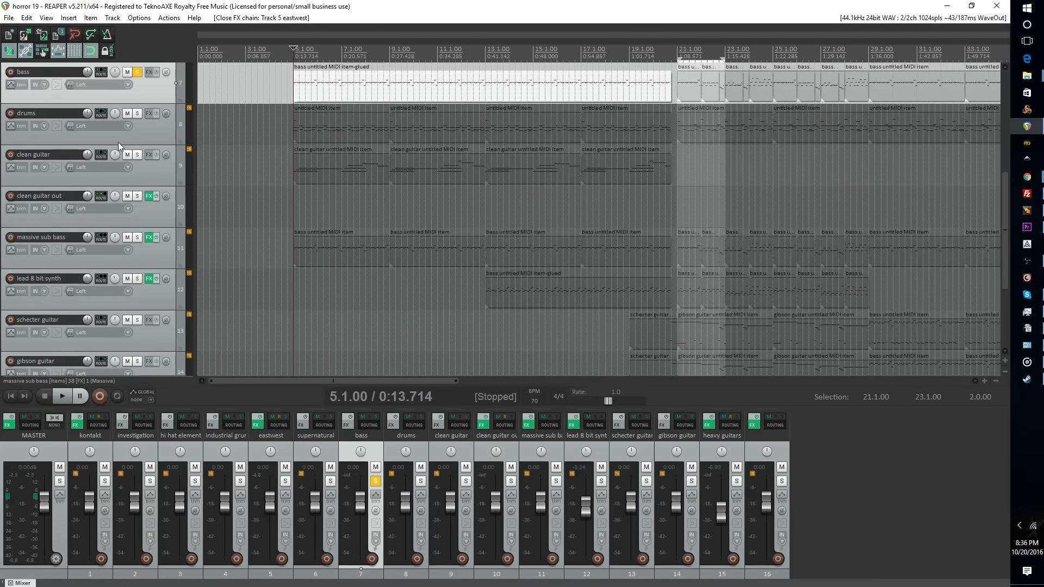
scroll(118, 144, up, 1)
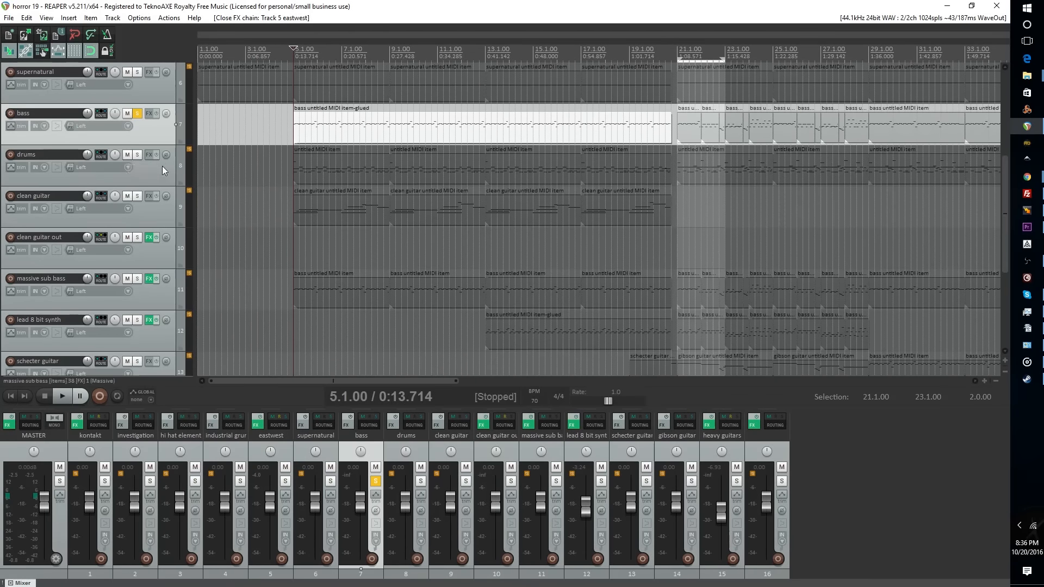
scroll(162, 165, down, 3)
scroll(134, 246, up, 2)
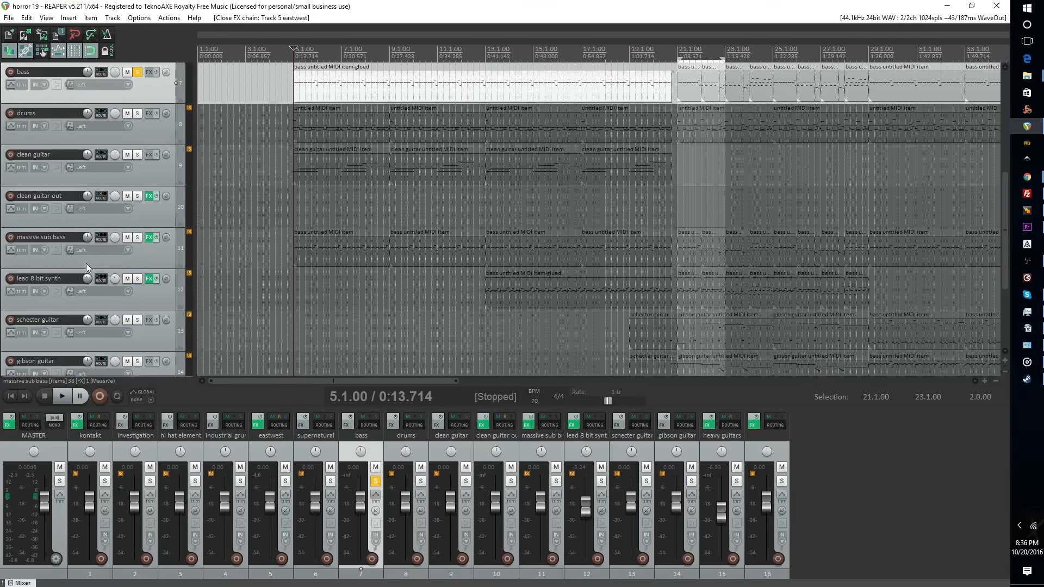
Open Massive on the massive sub bass track, choose the Sin-Square wavetable for oscillator 1, and close the window
click(147, 238)
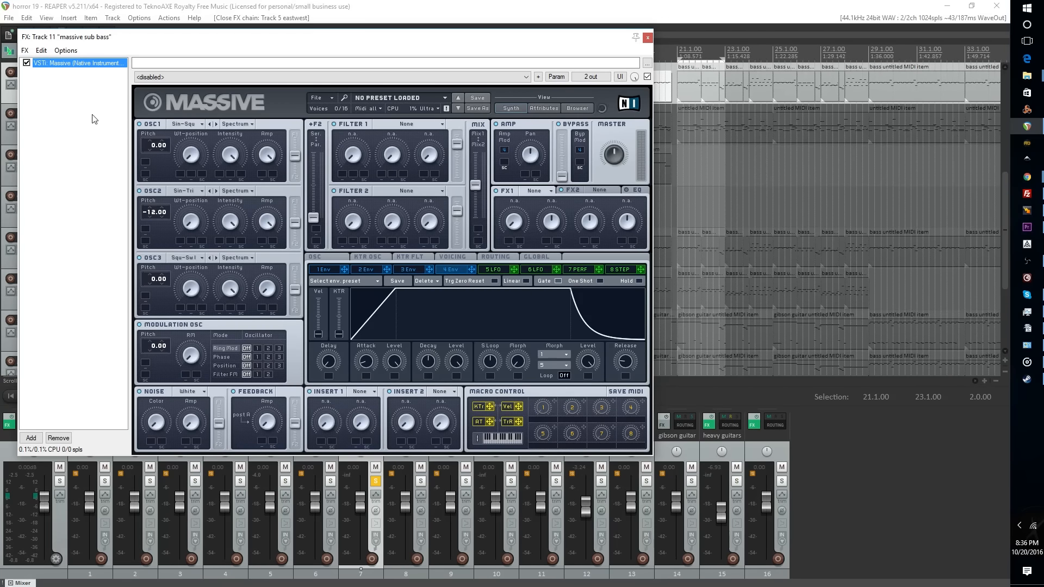
click(173, 127)
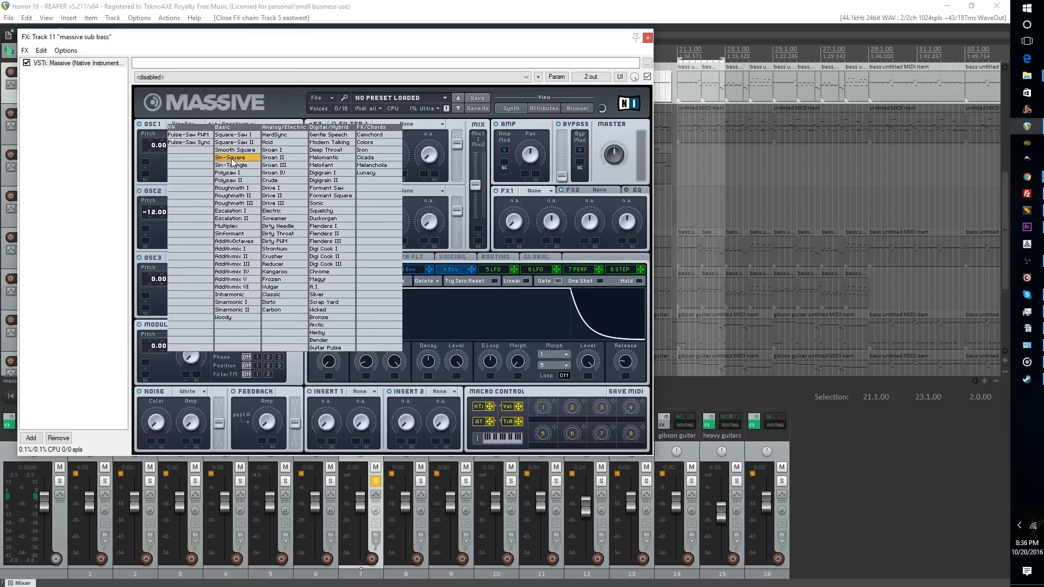
click(232, 158)
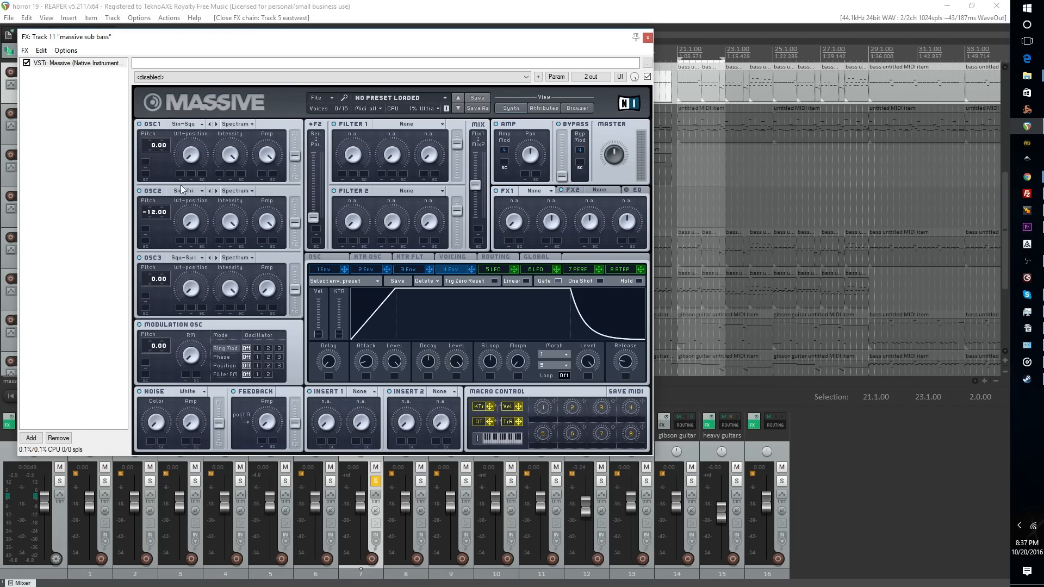
click(647, 37)
Switch the solo from the bass track to the massive sub bass track and listen to it from measure 5
click(132, 206)
click(139, 197)
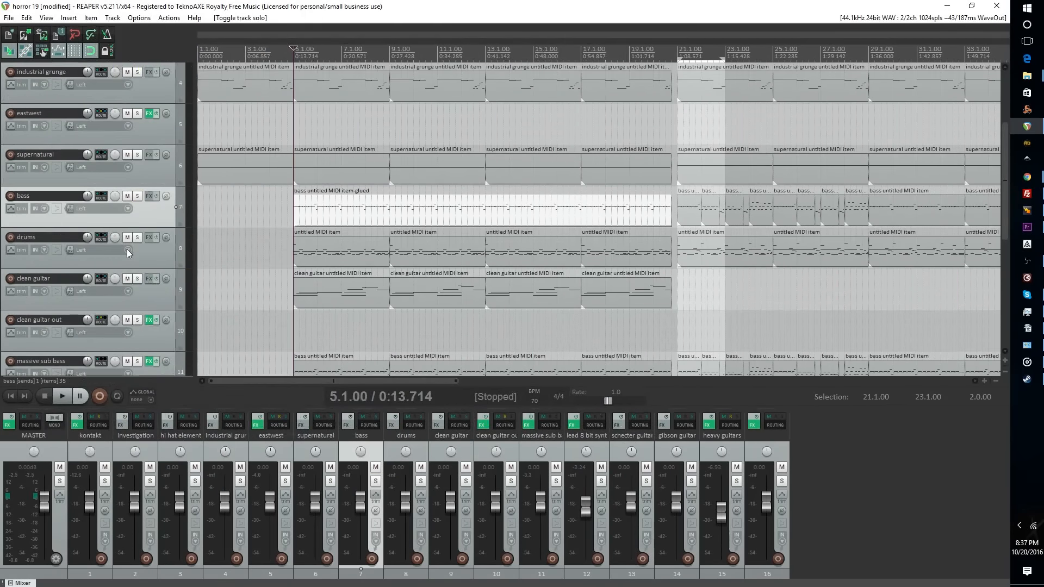
scroll(132, 246, down, 1)
scroll(133, 246, up, 3)
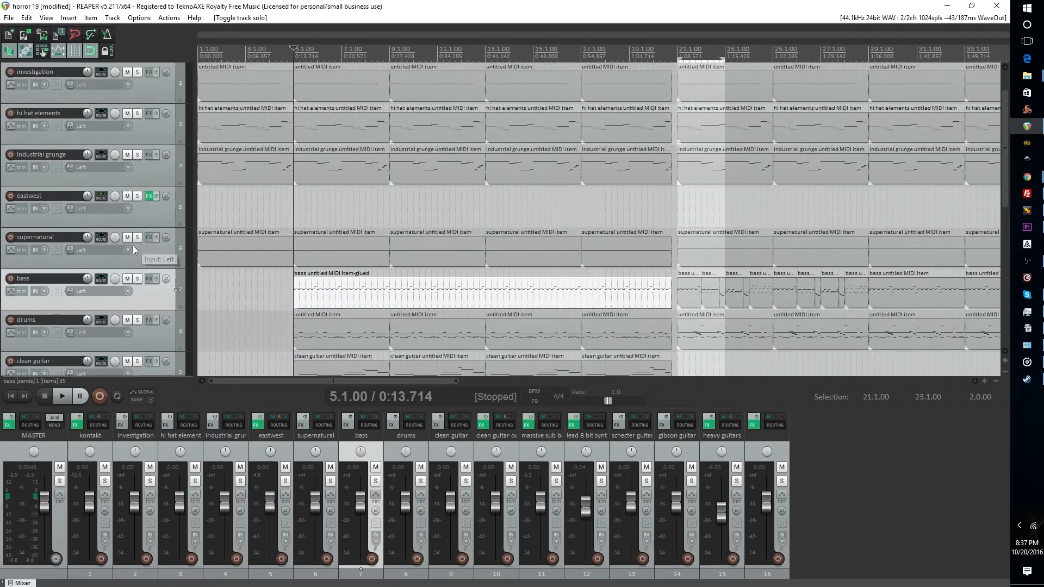
scroll(132, 246, down, 5)
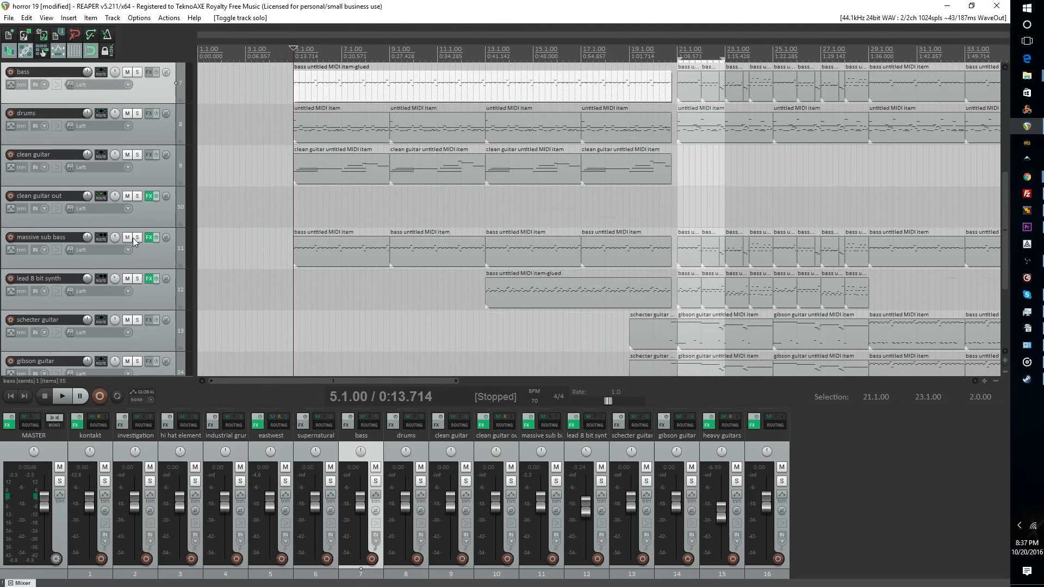
click(138, 237)
key(space)
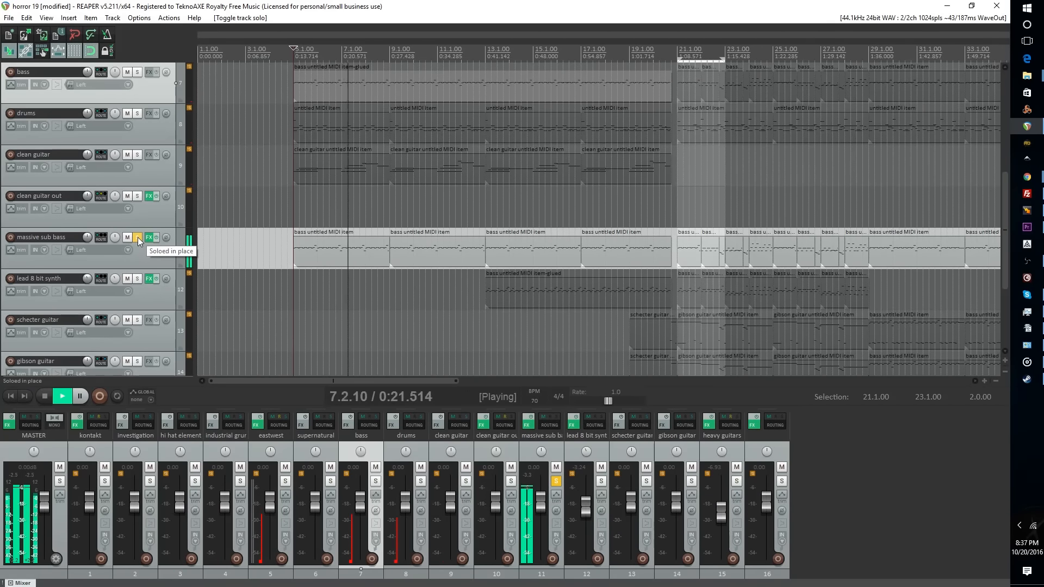
key(space)
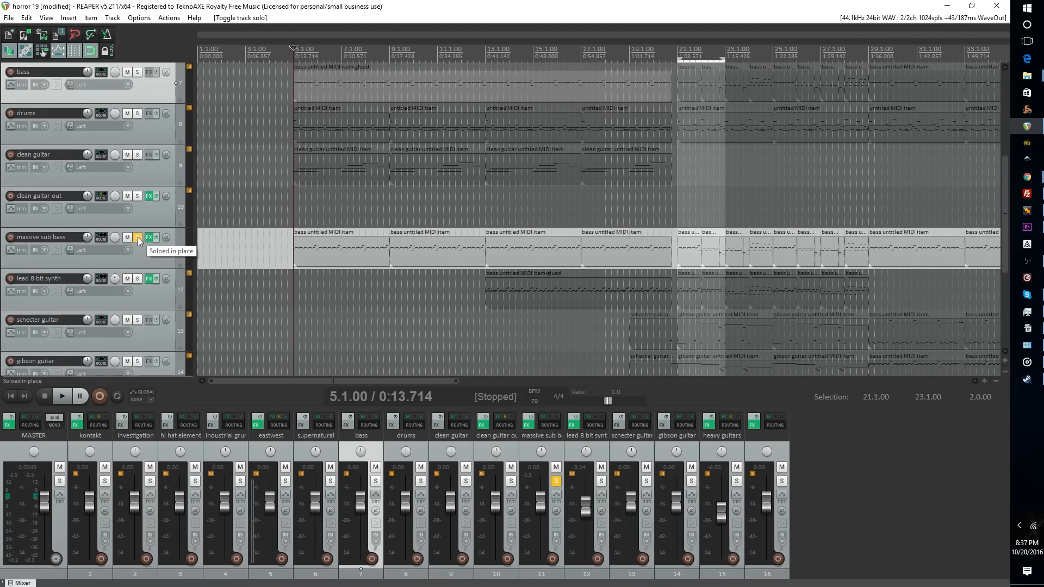
Solo the bass track together with the massive sub bass, listen to both from measure 5, and save the project
scroll(138, 236, up, 3)
scroll(138, 237, up, 1)
click(138, 237)
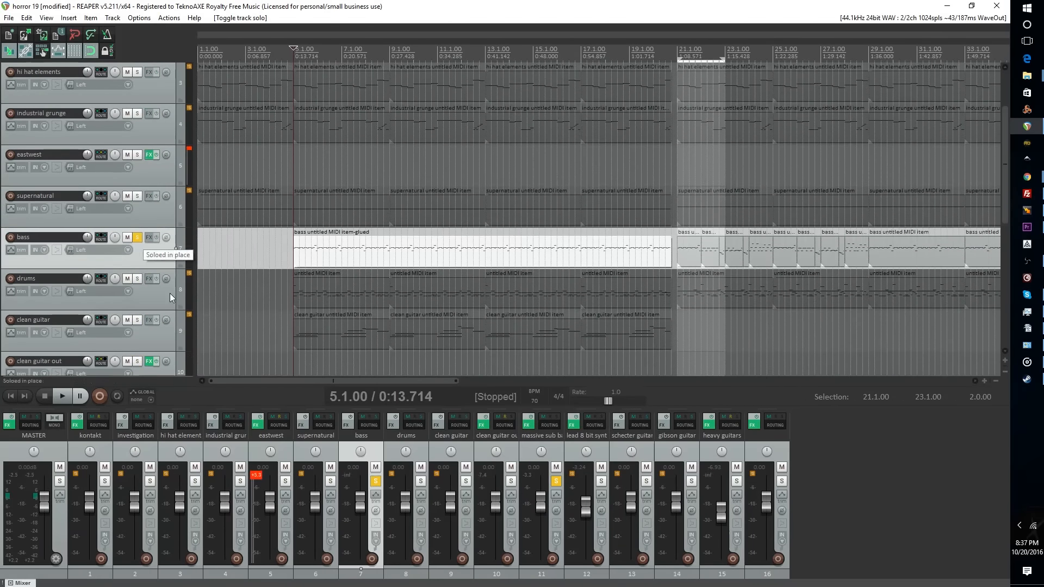
scroll(170, 292, down, 3)
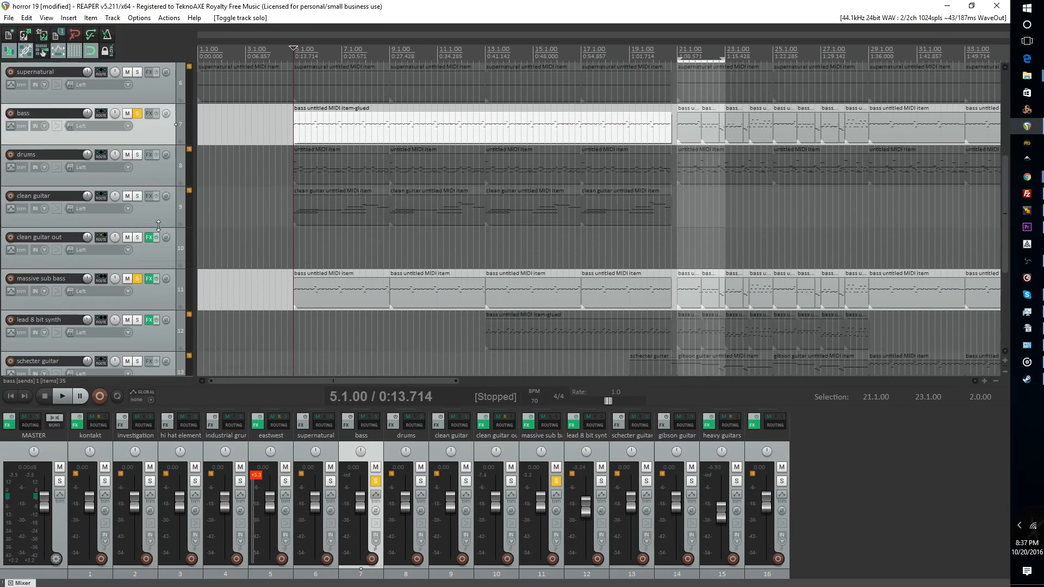
key(space)
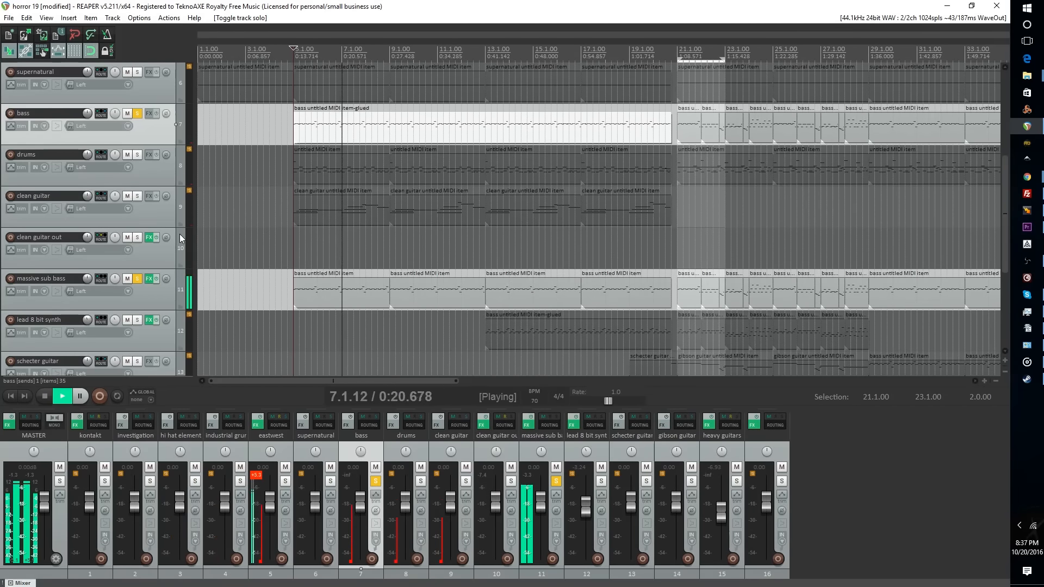
key(space)
key(ctrl+s)
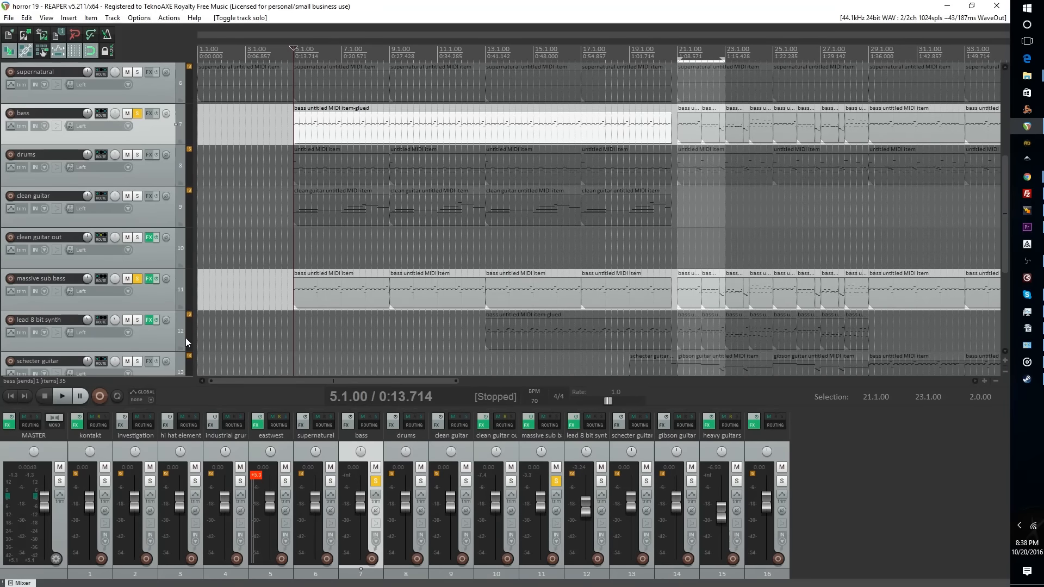
Reopen Massive on the massive sub bass track and move its window clear of the track controls
click(150, 279)
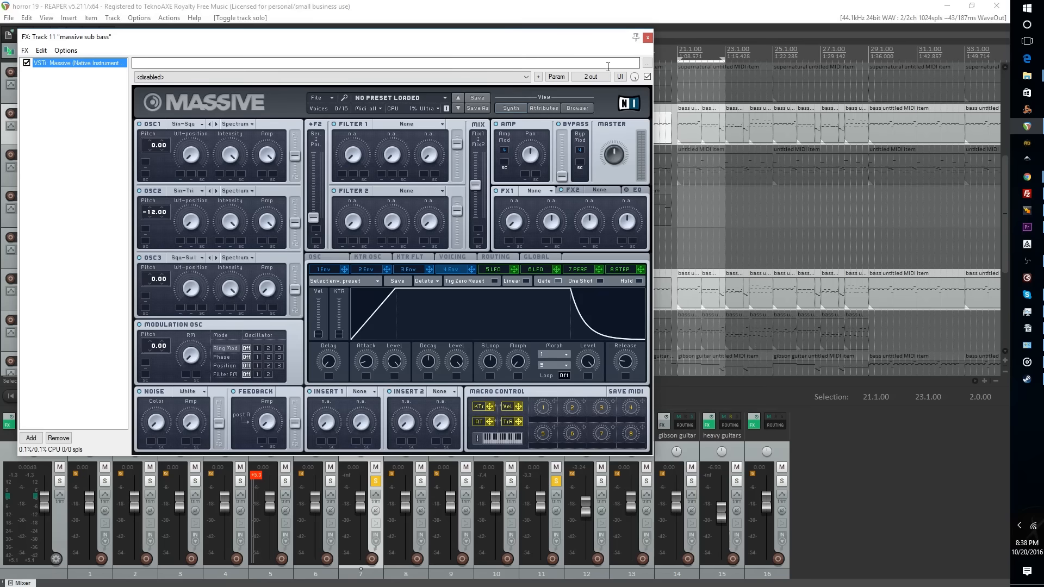
drag(597, 39, 0, 393)
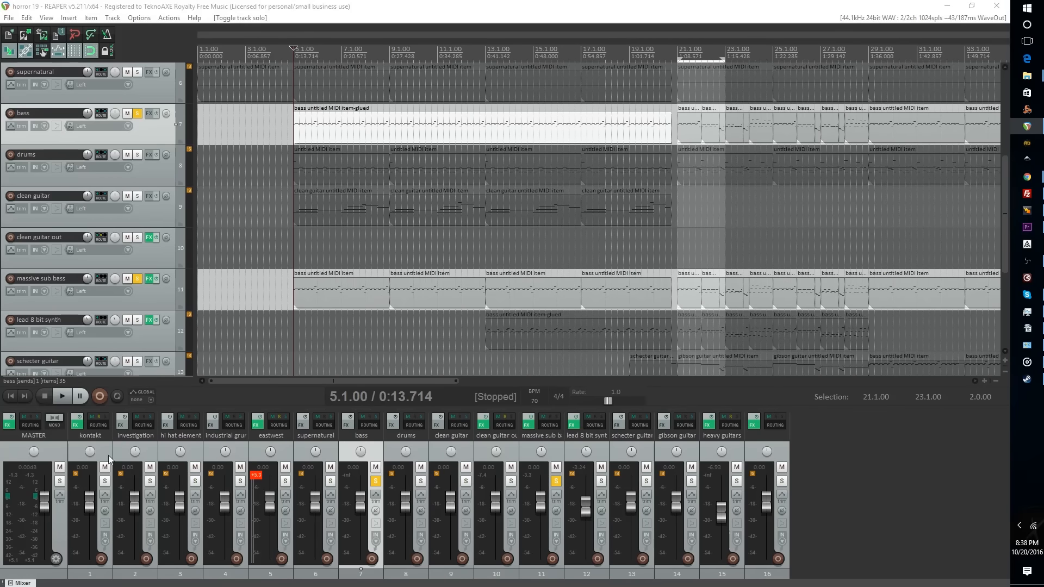
drag(0, 204, 685, 85)
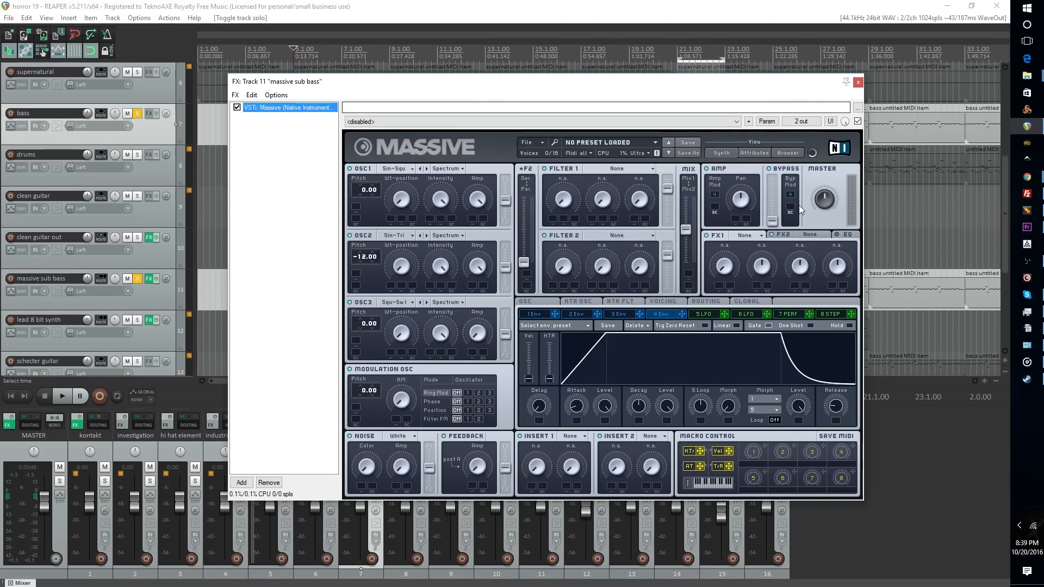
drag(623, 83, 873, 160)
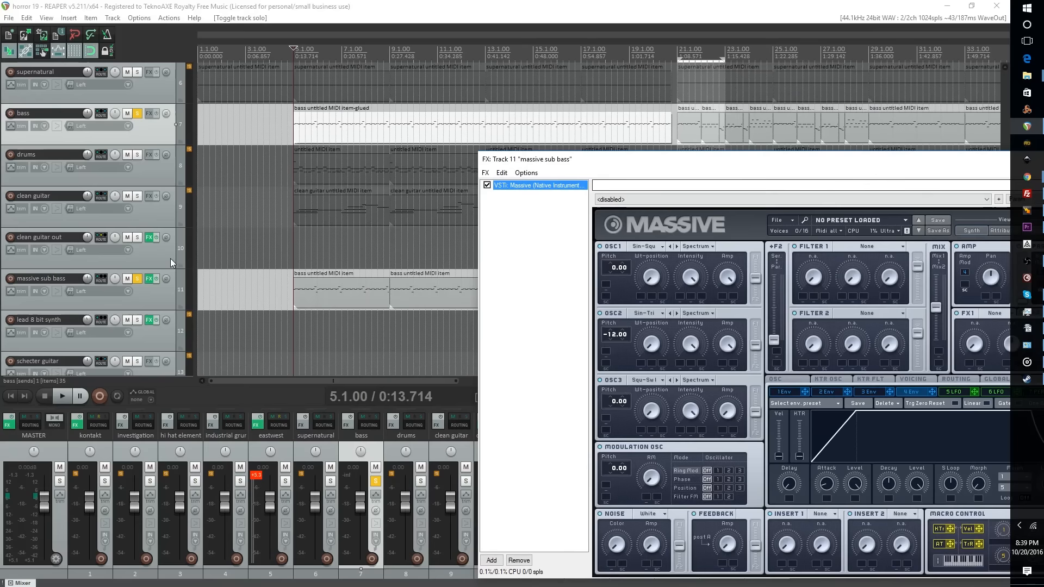
Unsolo the massive sub bass and bass tracks and play the full project from the beginning
click(140, 277)
click(138, 115)
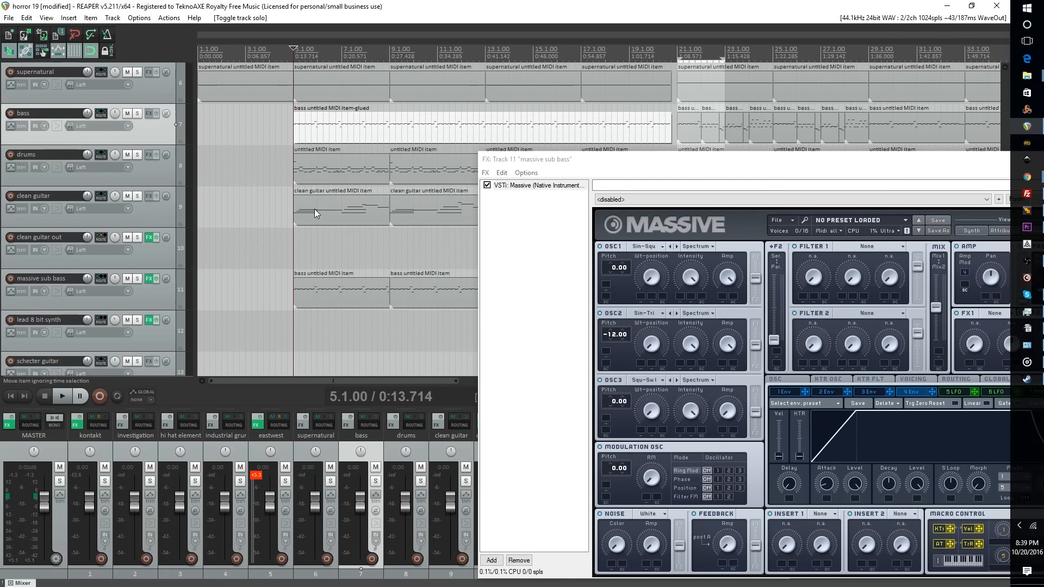
key(Home)
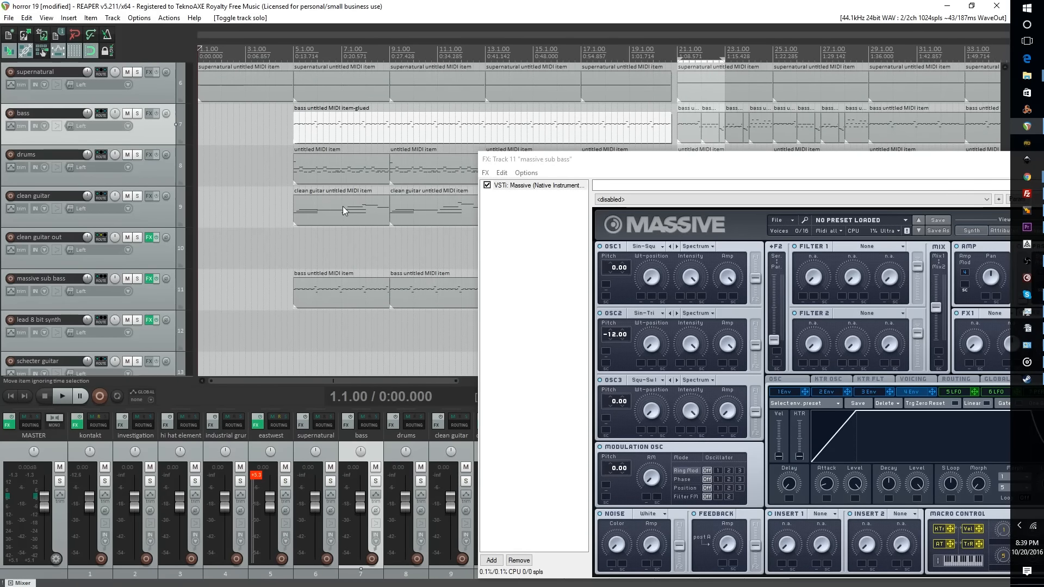
key(space)
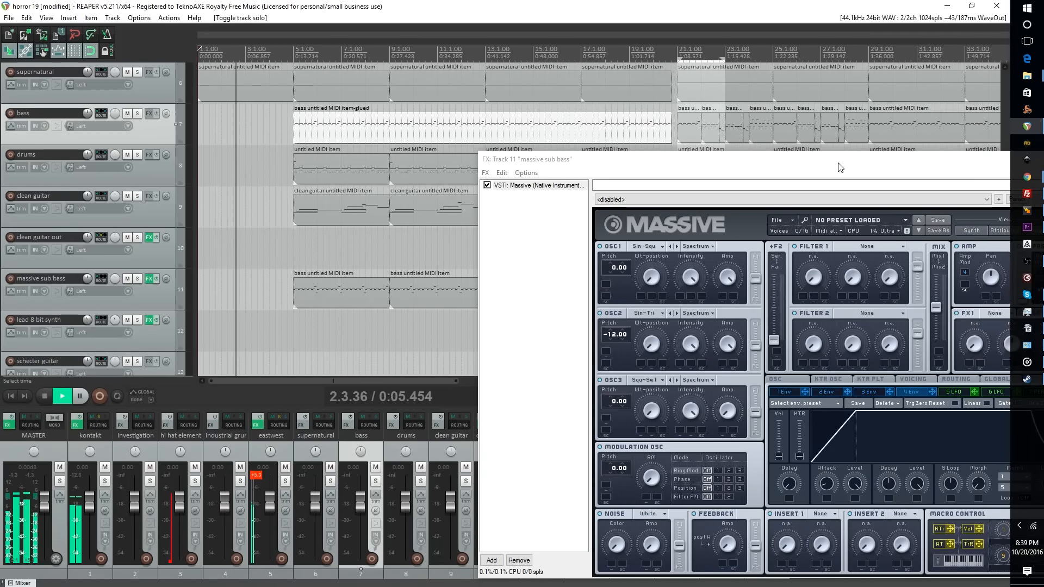
Replace the Massive window with the master track's iZotope Ozone 5 effect and dismiss its Preset Manager
drag(839, 161, 290, 301)
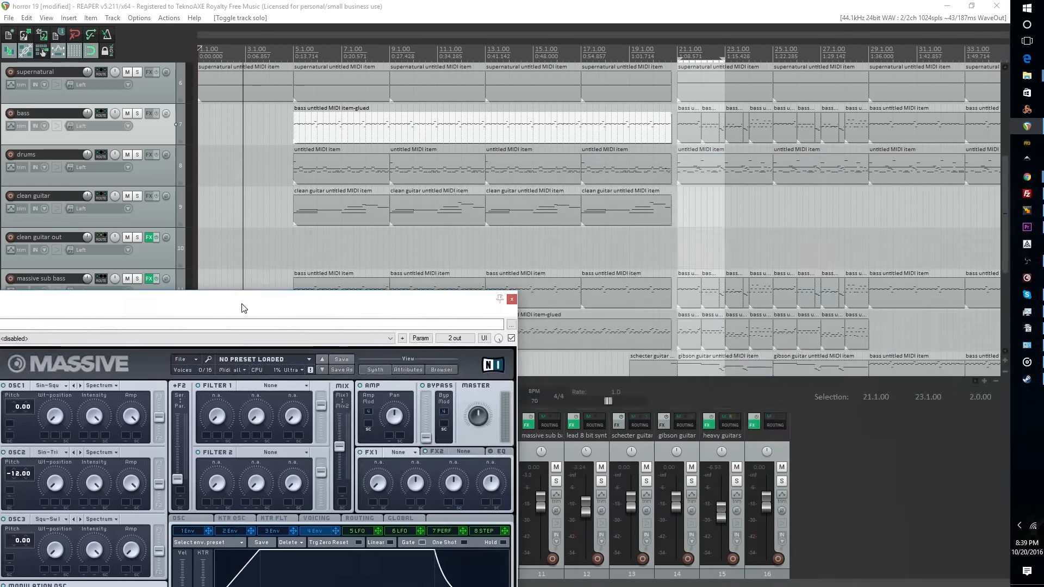
click(512, 299)
scroll(93, 204, up, 5)
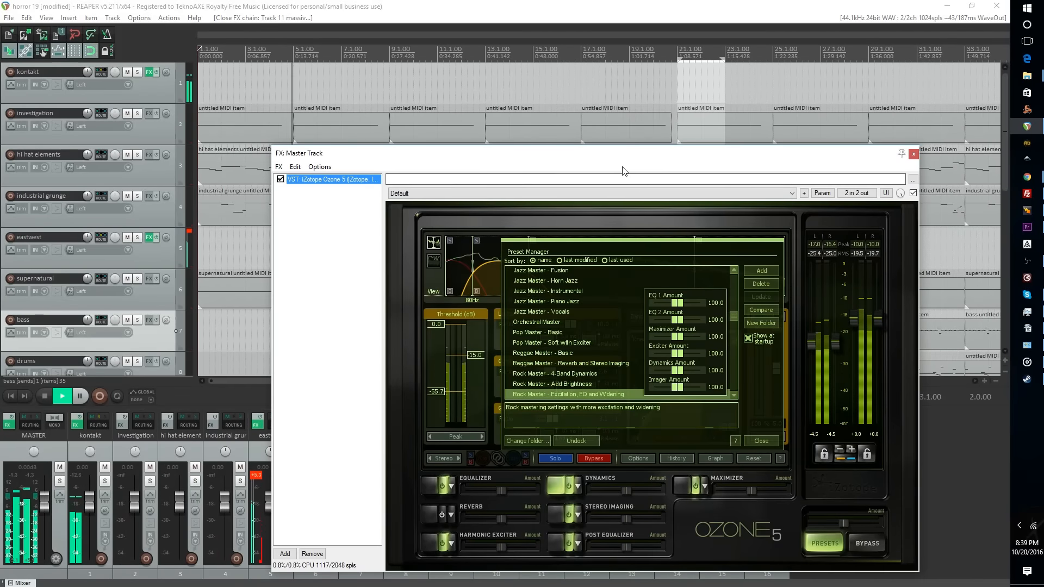
drag(522, 158, 449, 61)
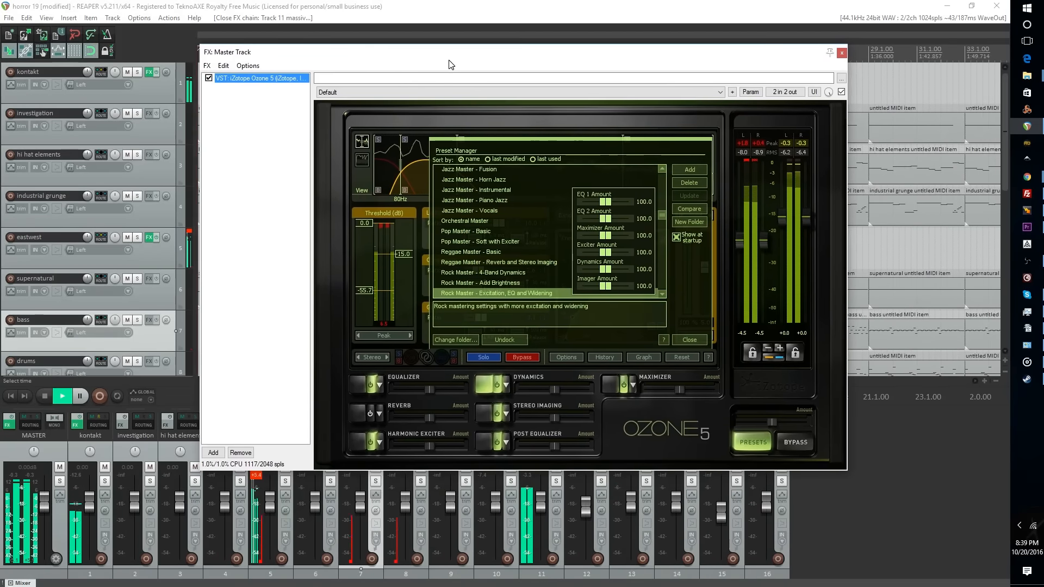
click(689, 342)
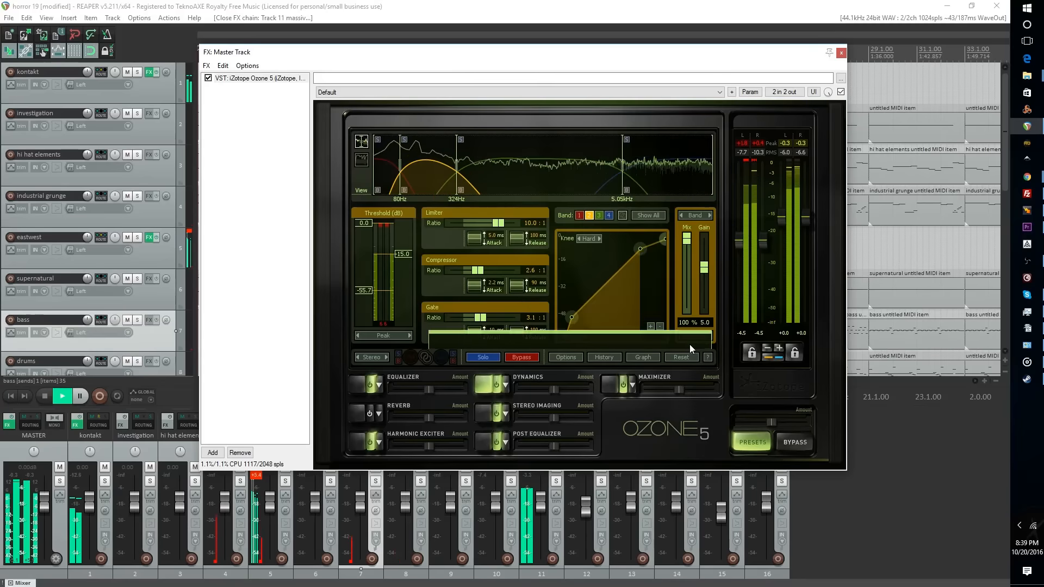